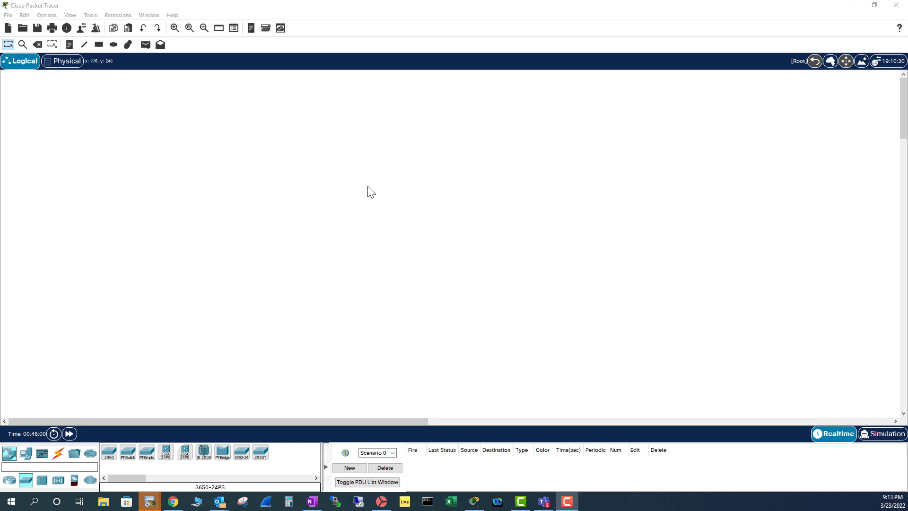
- Place two 2960 switches side by side in the empty logical workspace
click(10, 455)
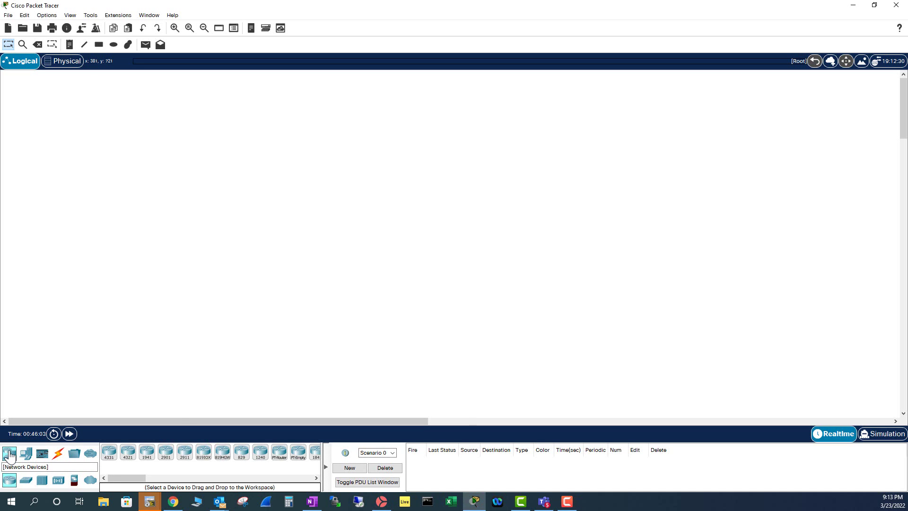
click(26, 482)
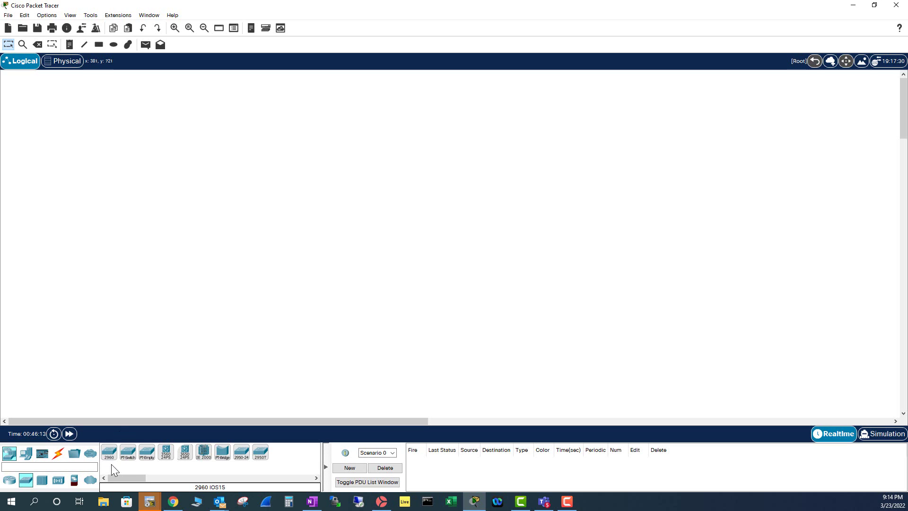
drag(108, 455, 107, 223)
drag(185, 452, 209, 235)
- Inspect the left 2960 switch's physical ports and try to attach a fiber cable to its GigabitEthernet0/1 port
click(108, 224)
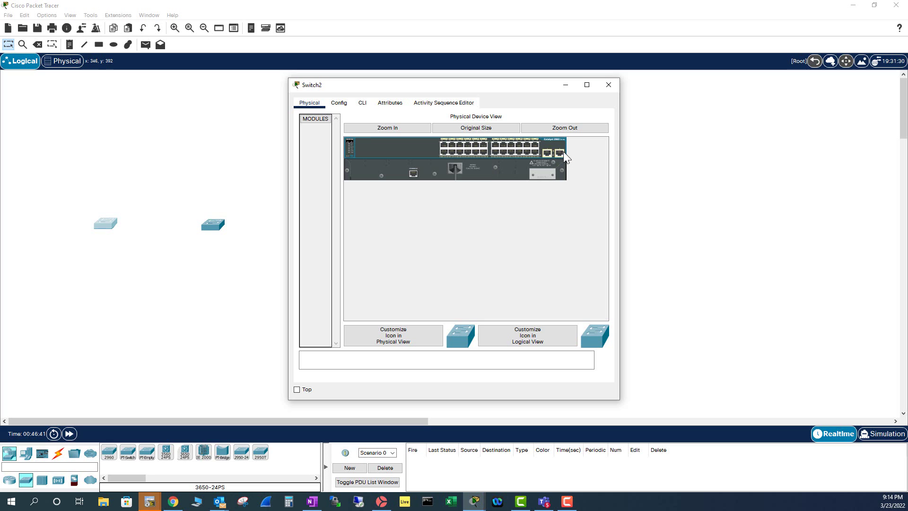
click(609, 85)
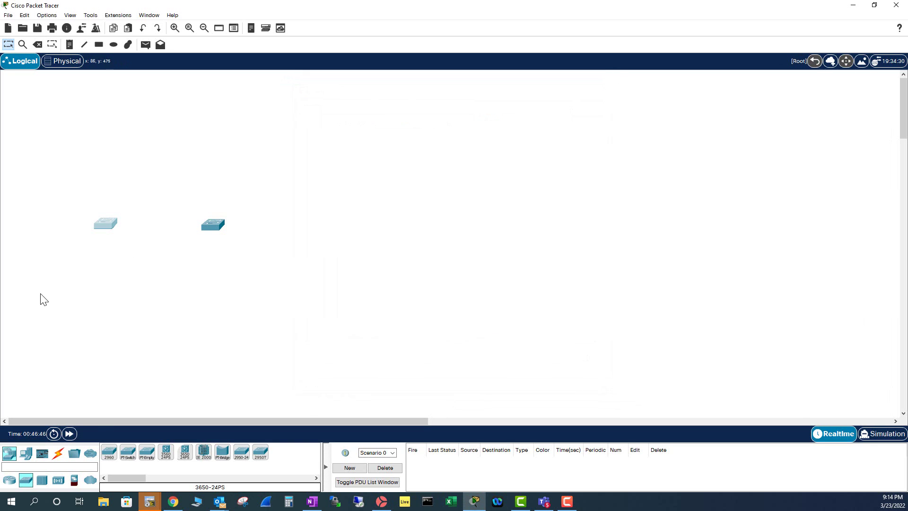
click(58, 453)
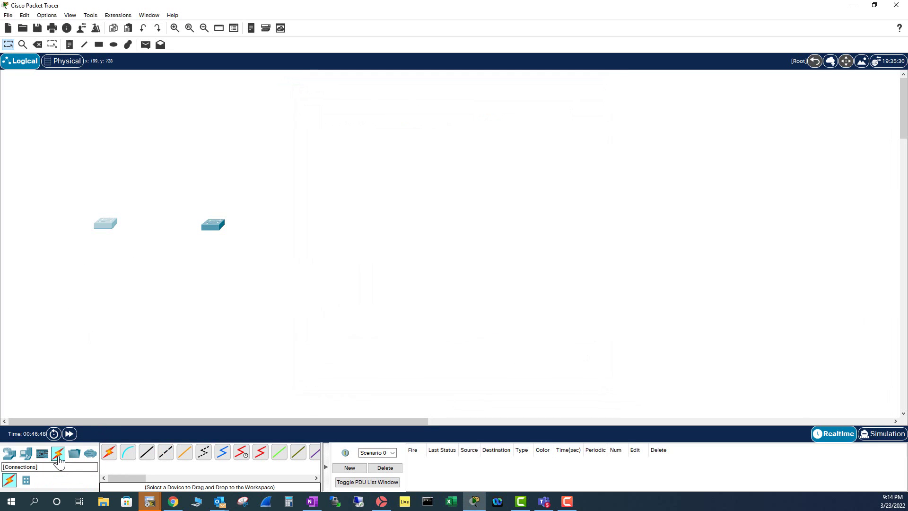
click(184, 455)
click(105, 224)
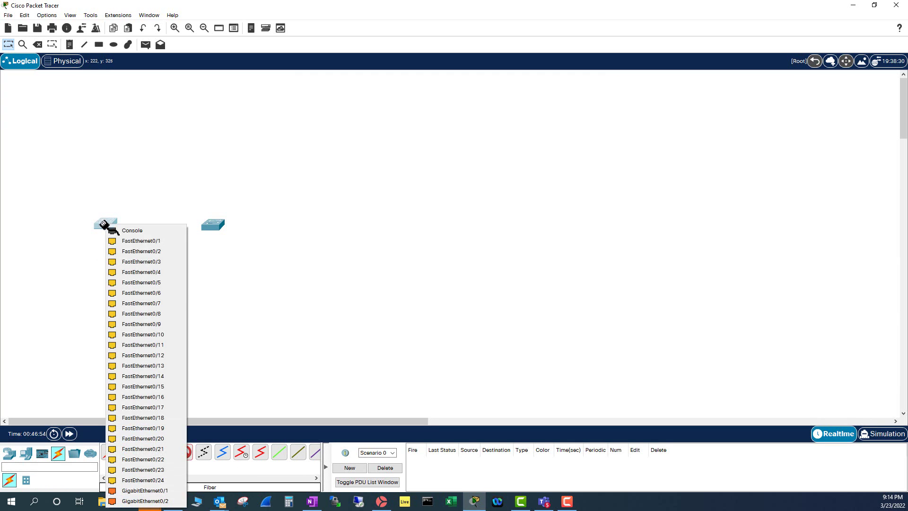
click(145, 491)
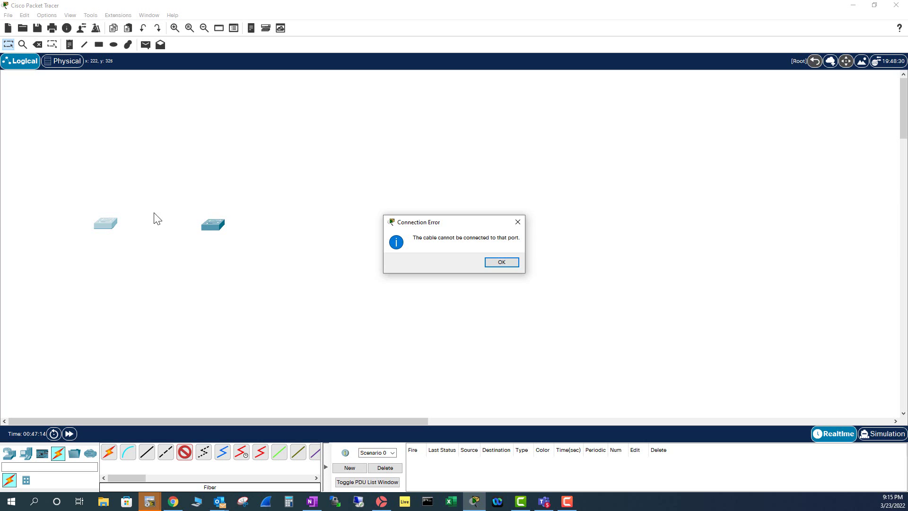
click(516, 227)
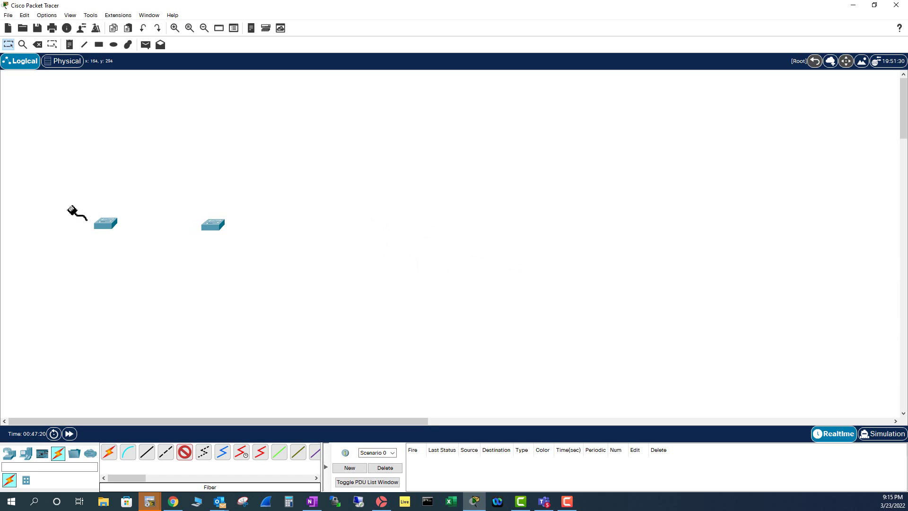
- Delete both 2960 switches from the workspace
key(Escape)
drag(66, 205, 286, 263)
key(Delete)
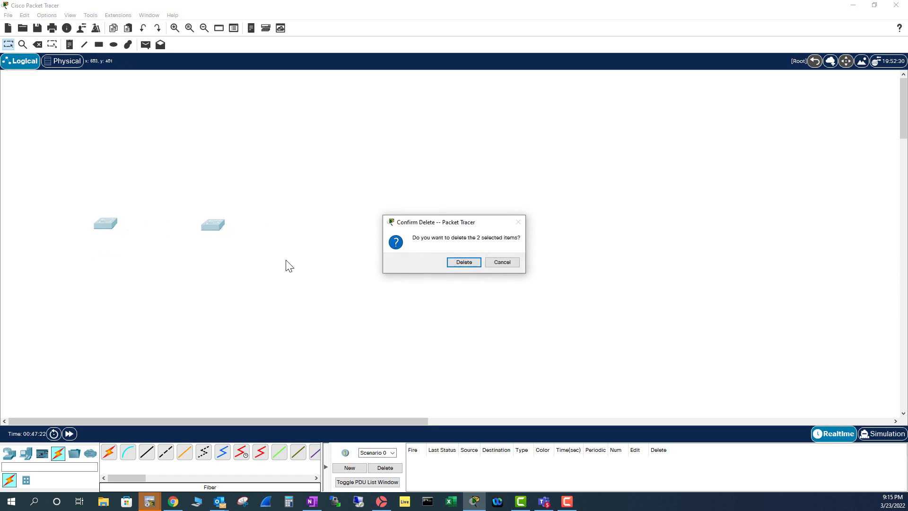
click(464, 262)
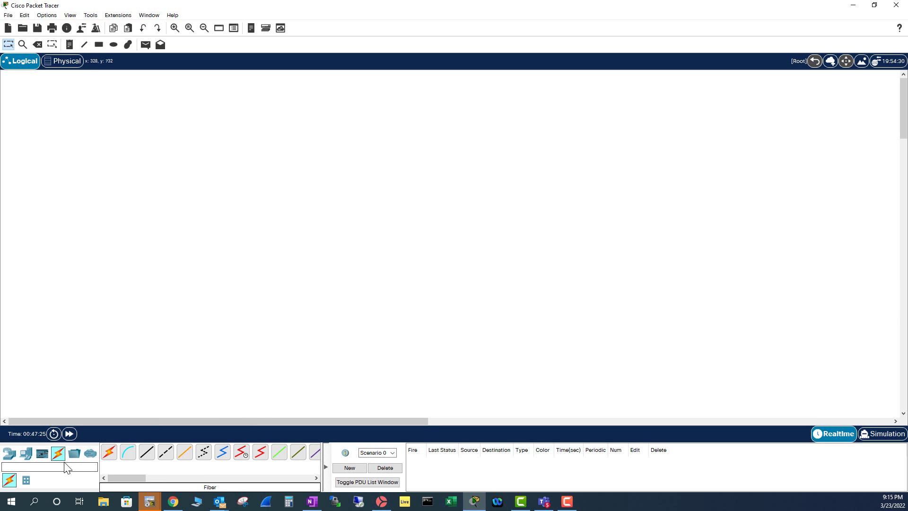
- Place two 3560-24PS multilayer switches side by side in the workspace
click(10, 453)
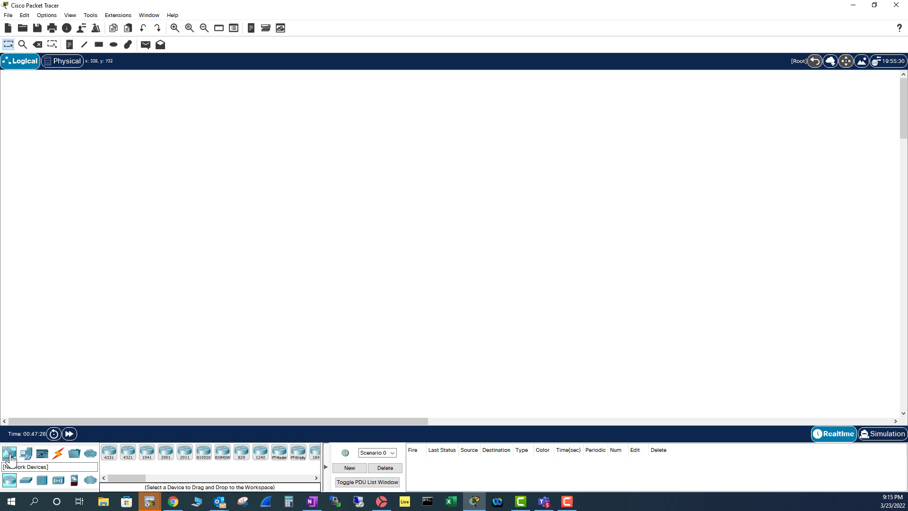
click(26, 479)
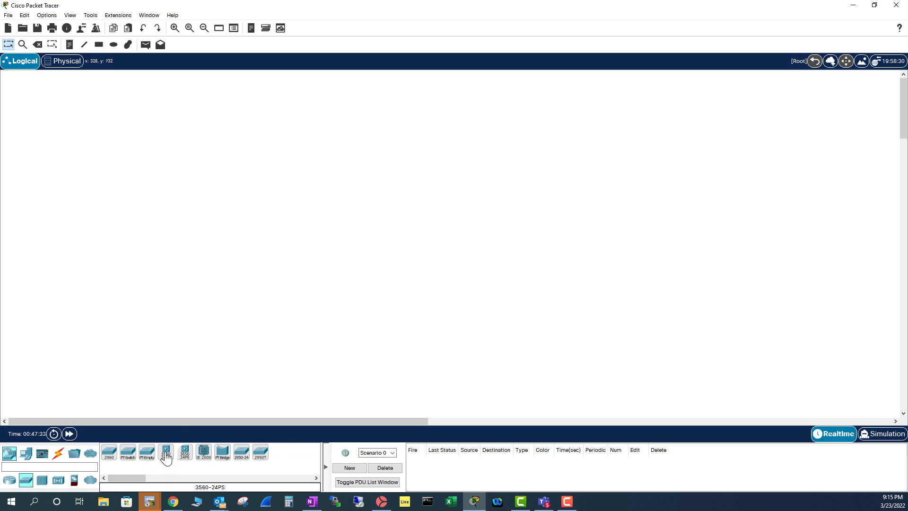
drag(163, 462, 148, 254)
drag(165, 454, 271, 254)
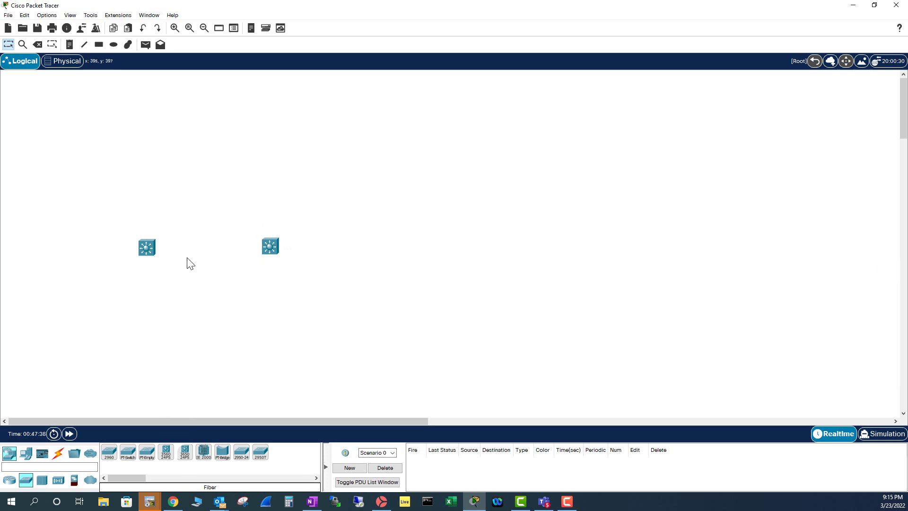
- Inspect the left 3560-24PS switch's physical ports and try to attach a fiber cable to it
click(141, 244)
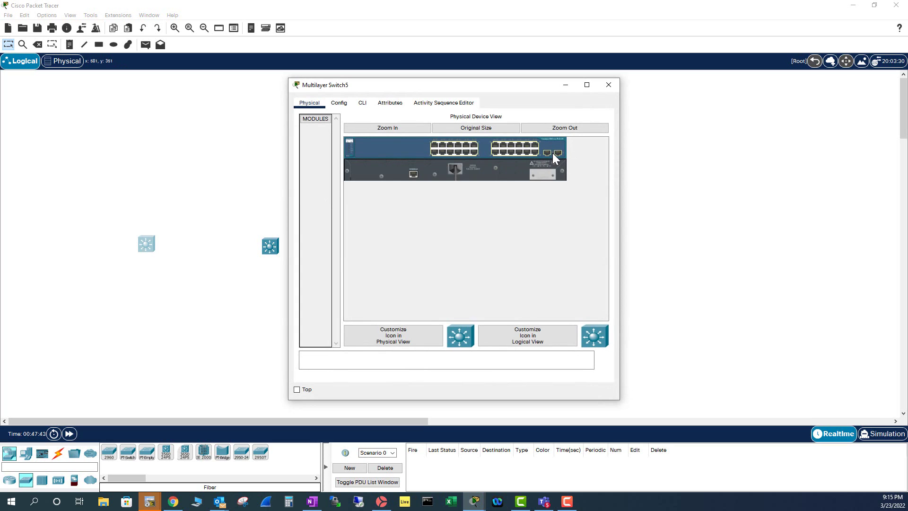
click(610, 83)
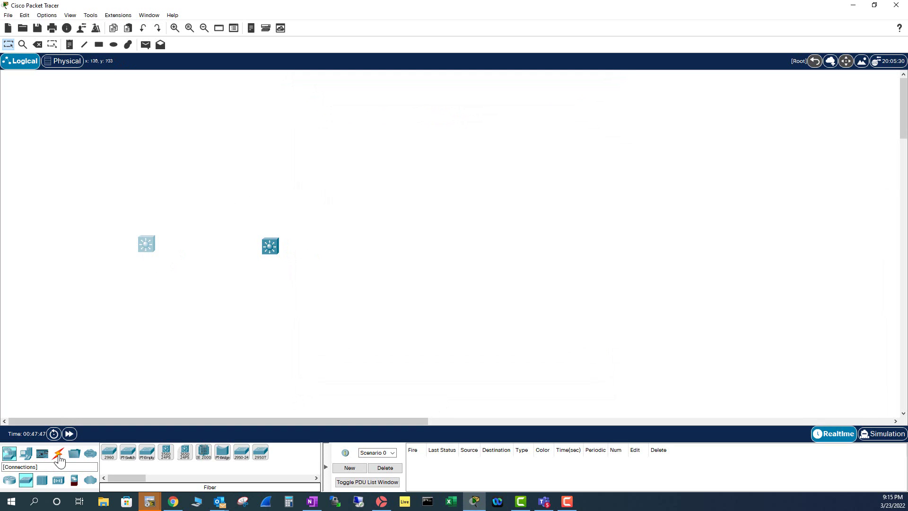
click(58, 453)
click(184, 452)
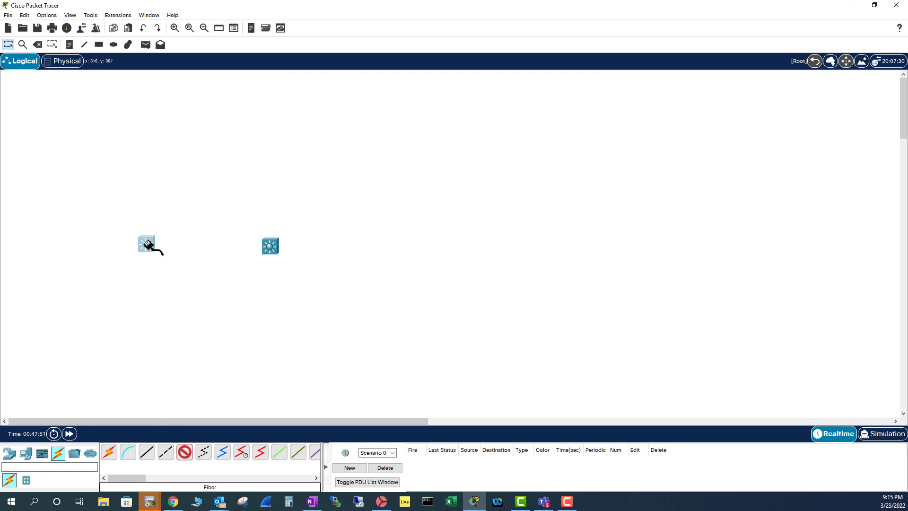
click(146, 244)
click(174, 267)
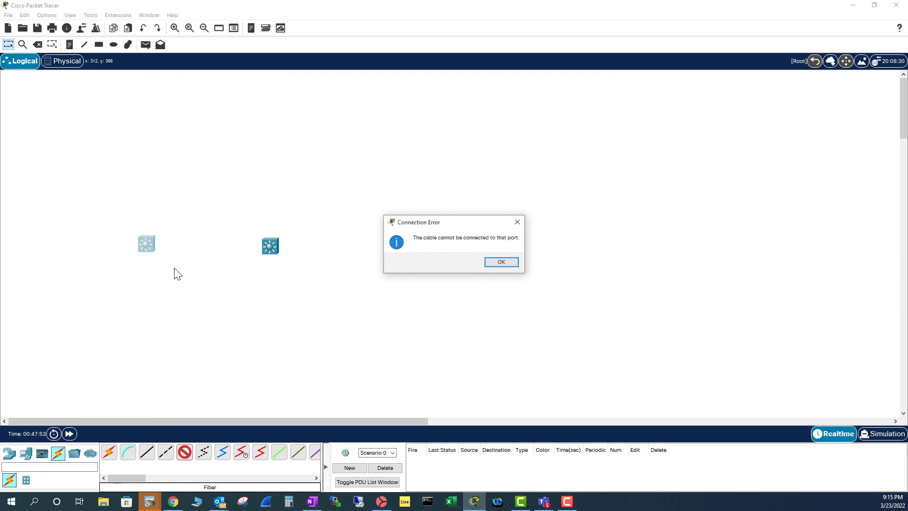
click(516, 222)
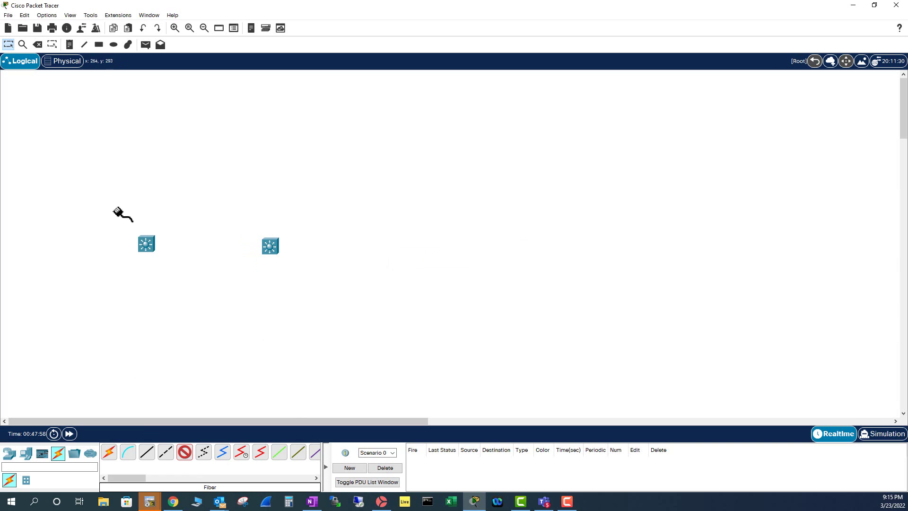
key(Escape)
- Delete both 3560-24PS switches from the workspace
click(9, 454)
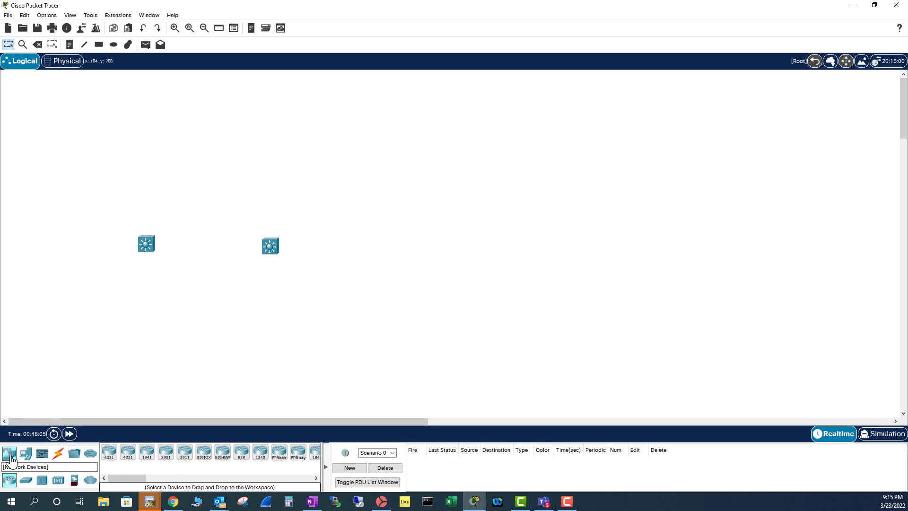
click(27, 481)
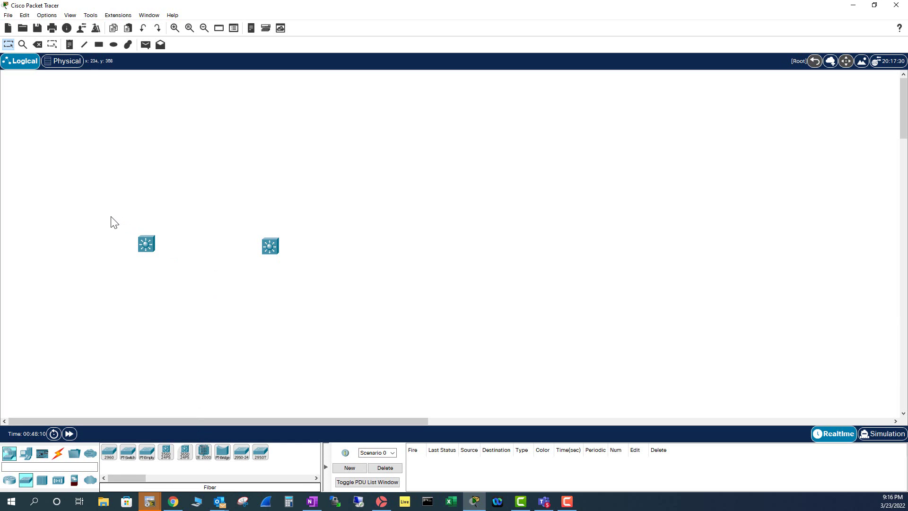
drag(110, 218, 320, 290)
key(Delete)
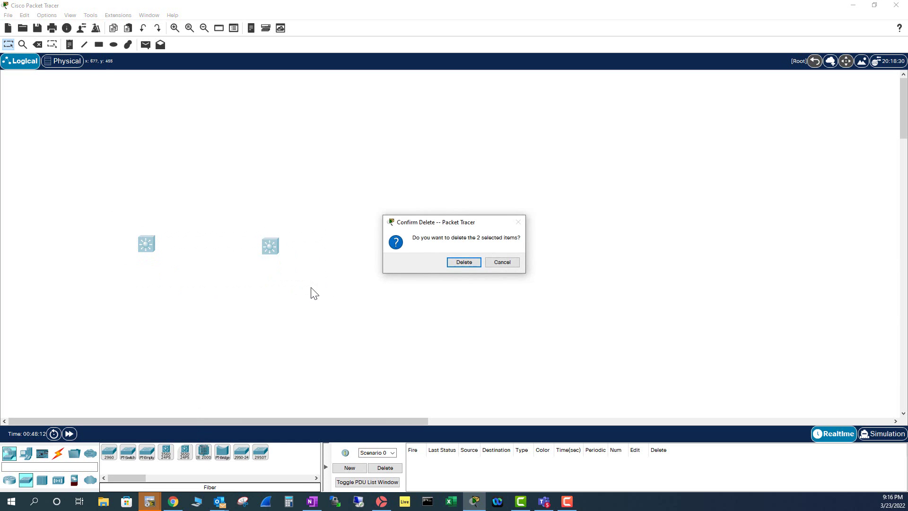
click(463, 262)
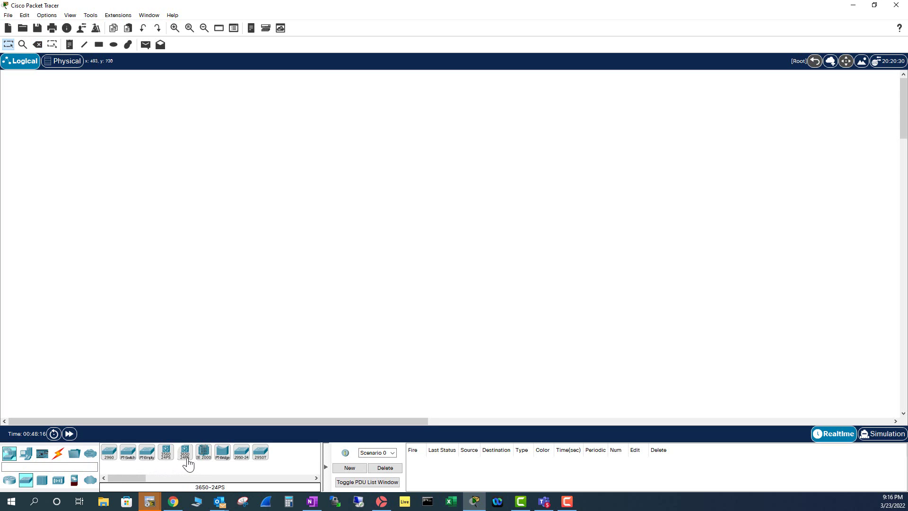
- Place two 3650-24PS multilayer switches side by side and install AC power supplies in both empty bays of the left one
drag(186, 458, 171, 198)
drag(185, 454, 279, 200)
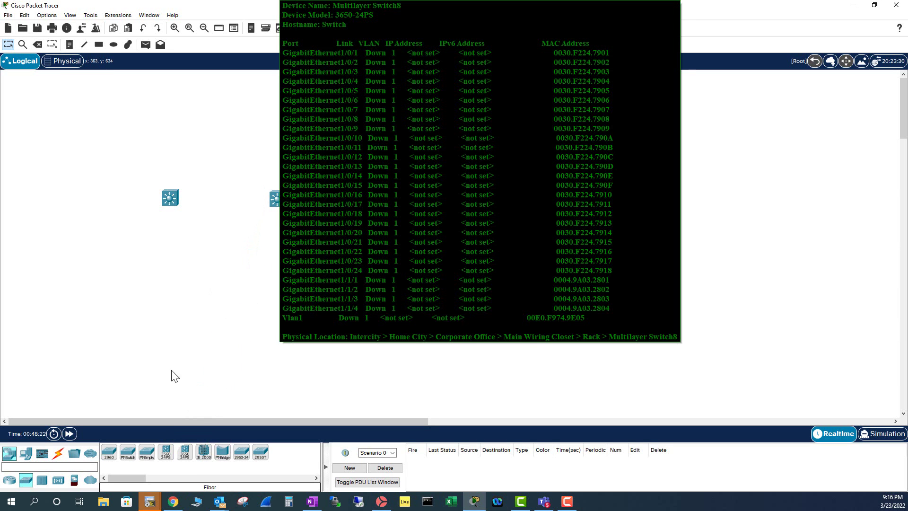
double_click(169, 198)
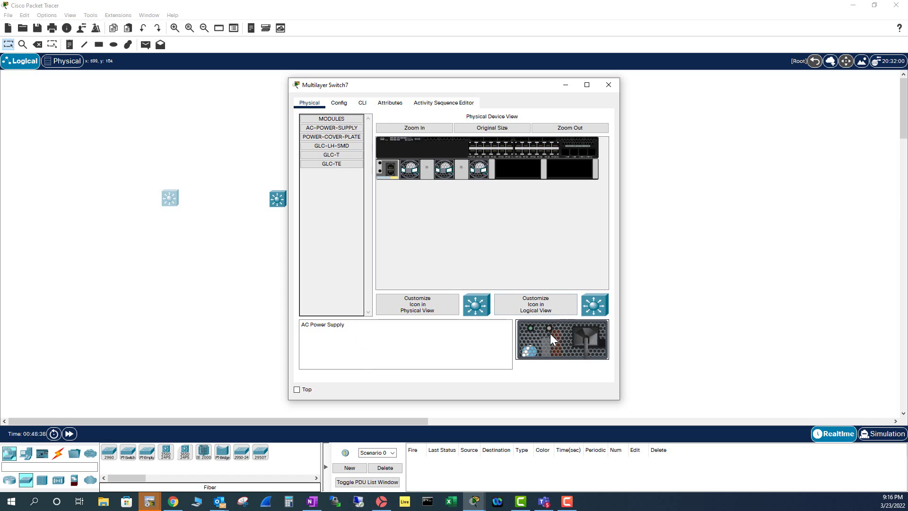
drag(551, 337, 523, 171)
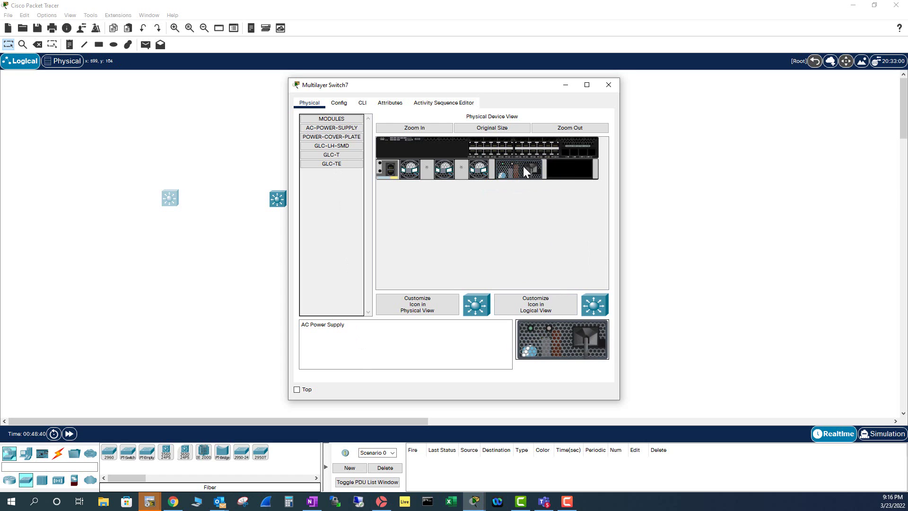
drag(551, 344, 573, 170)
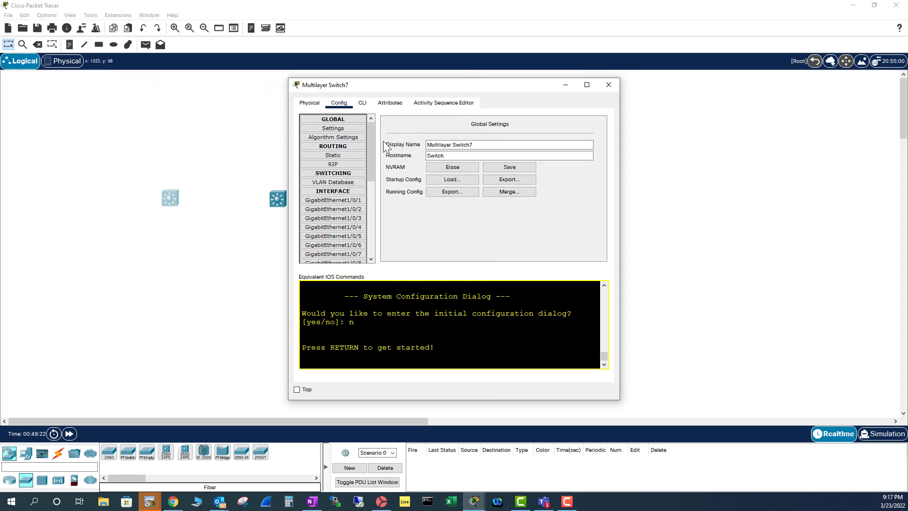
- Examine the left switch's configurable interfaces and list their port status from privileged mode with "sh int status"
drag(373, 131, 373, 220)
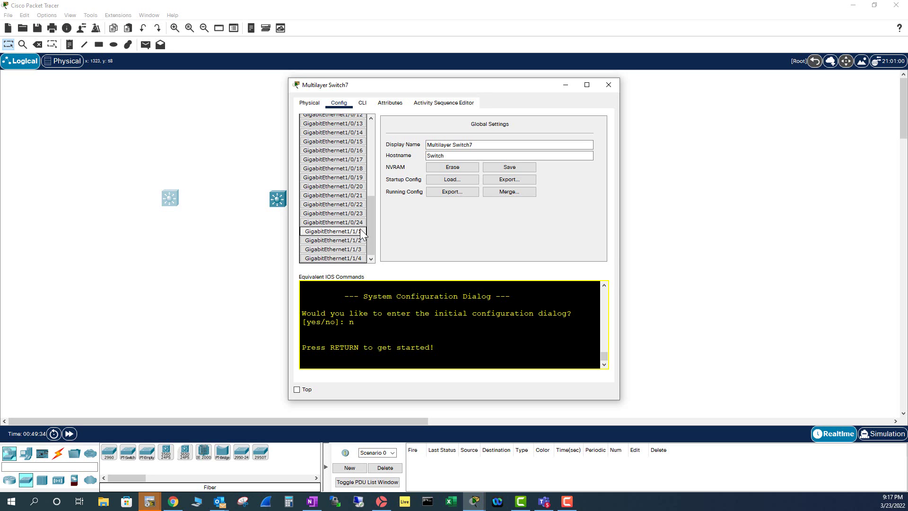
click(608, 85)
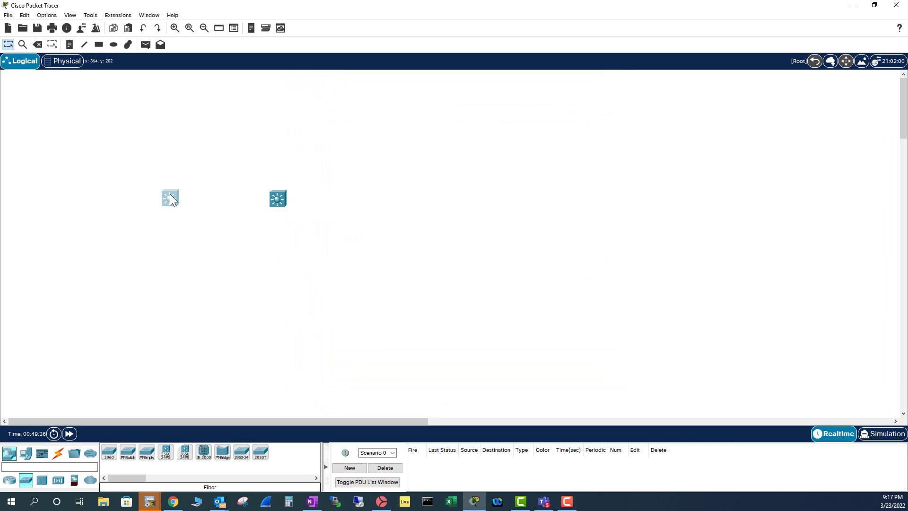
click(171, 199)
click(362, 103)
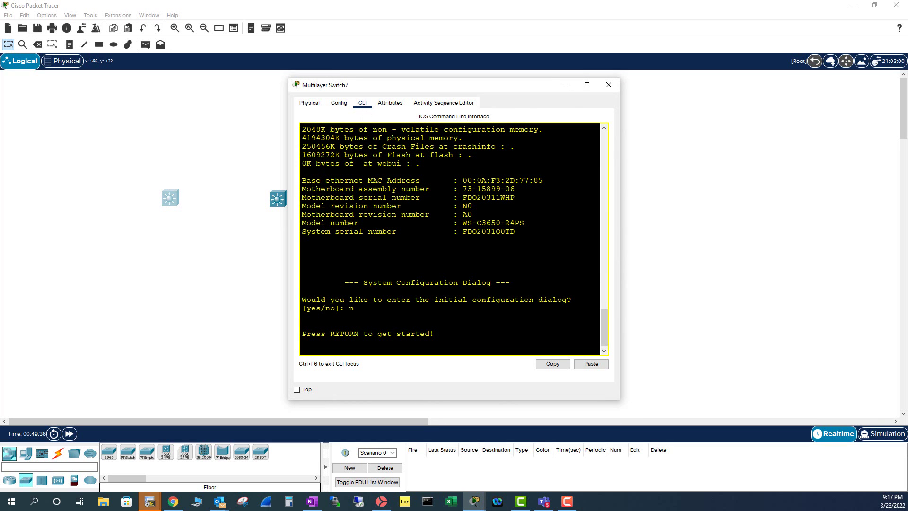
click(586, 84)
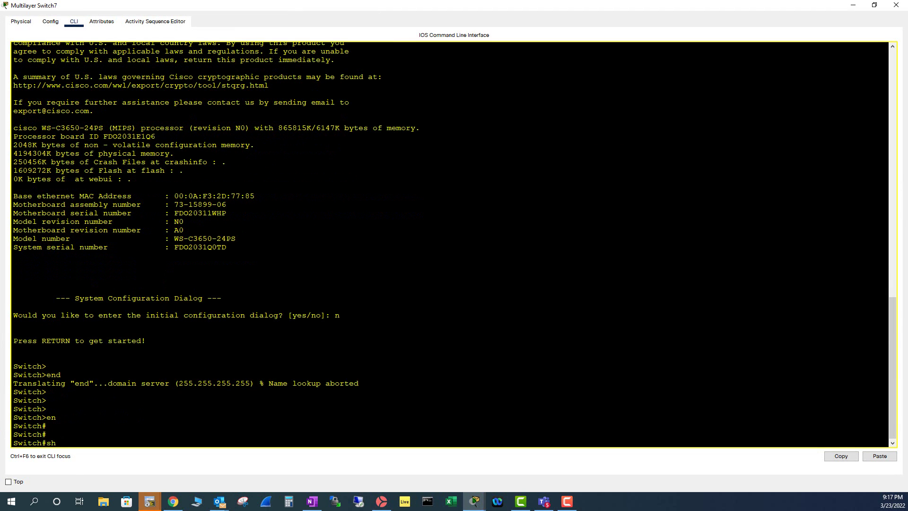
text(int status)
key(Return)
key(Return)
key(Return)
key(Return)
key(Return)
key(Return)
key(Return)
key(Return)
key(Return)
key(Return)
key(Return)
key(Return)
key(Return)
key(Return)
key(Return)
key(Return)
key(Return)
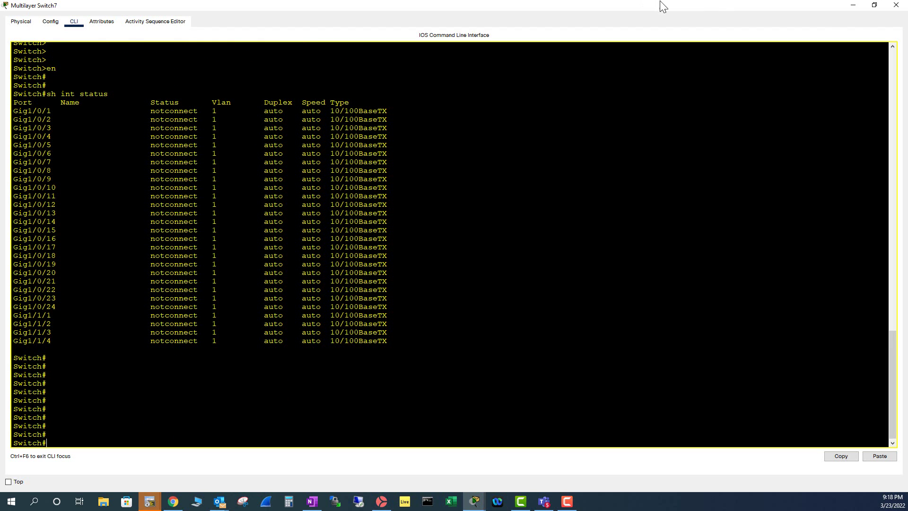
click(895, 5)
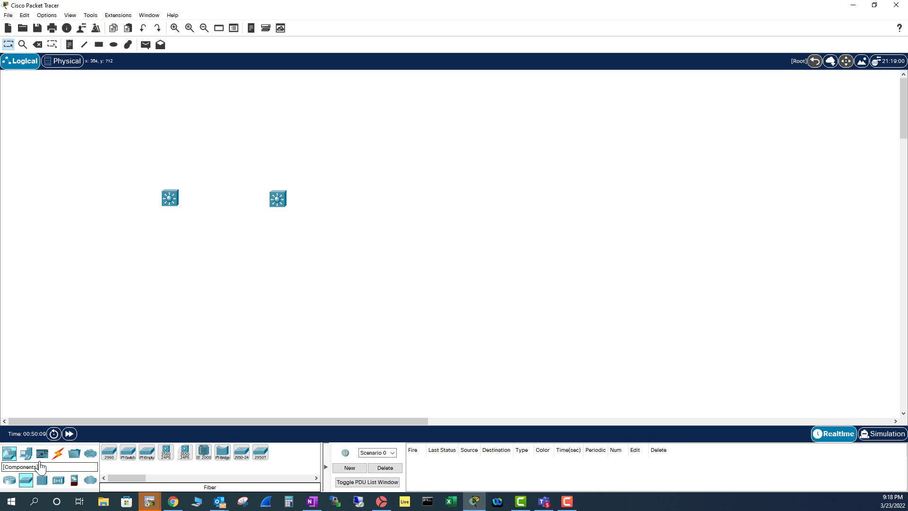
- Link the two 3650-24PS switches with an automatically chosen connection and check which ports the left switch offers for the cable
click(58, 453)
click(109, 452)
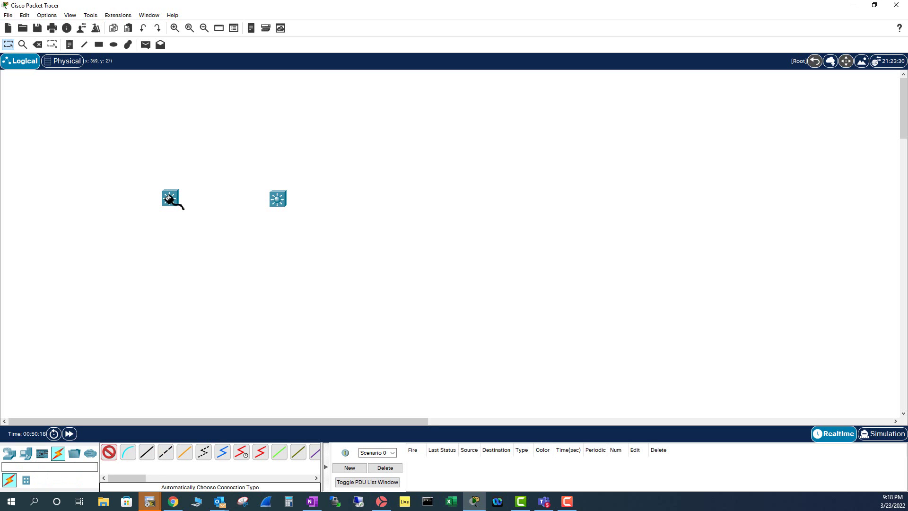
click(169, 199)
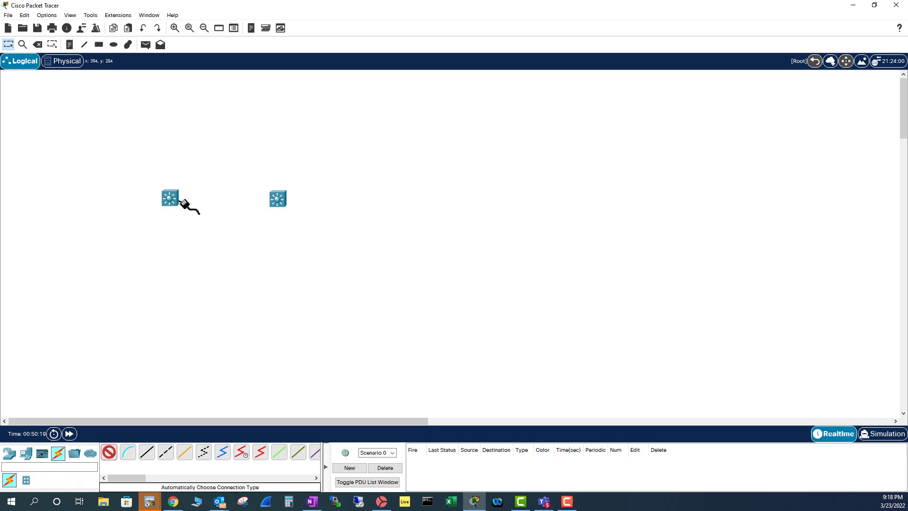
click(279, 199)
click(279, 199)
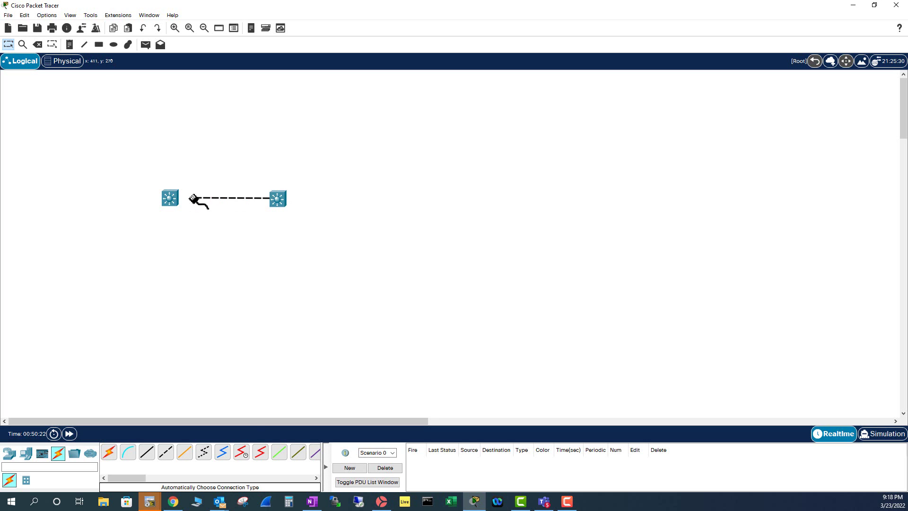
click(169, 200)
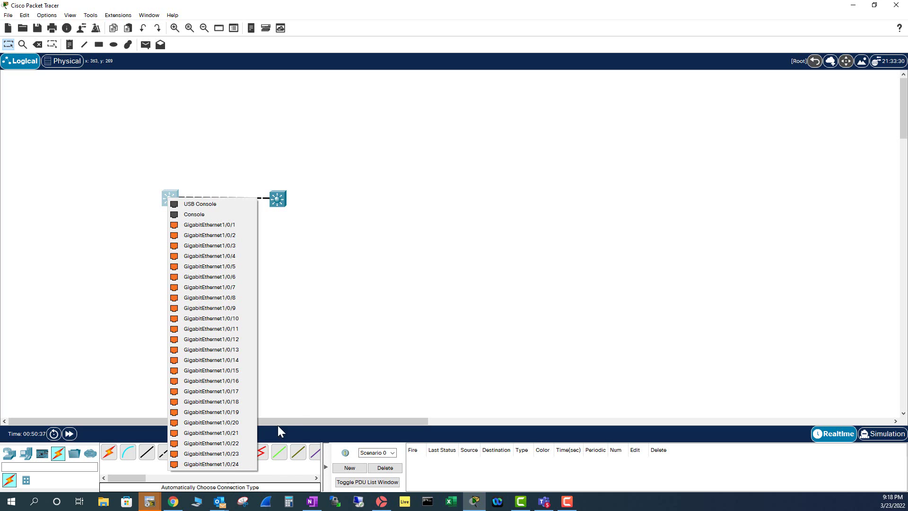
click(326, 350)
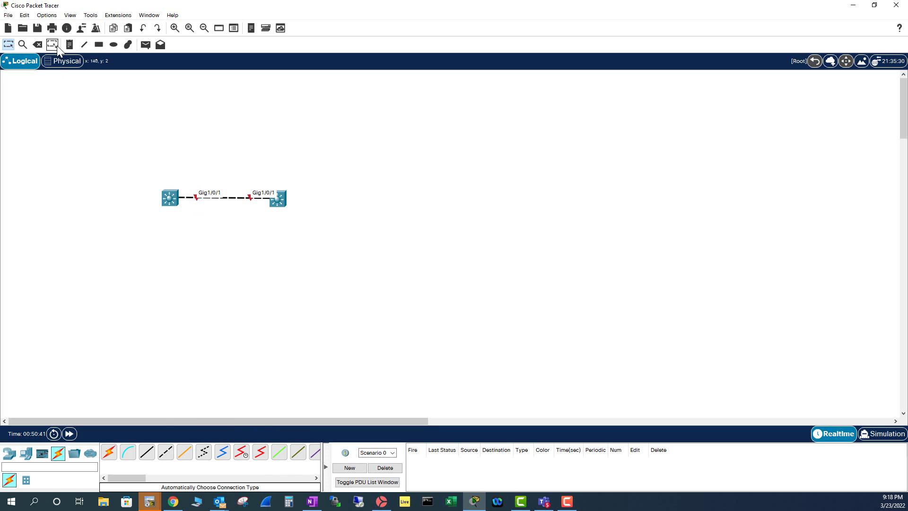
- Delete the automatically chosen link between the two switches
click(37, 44)
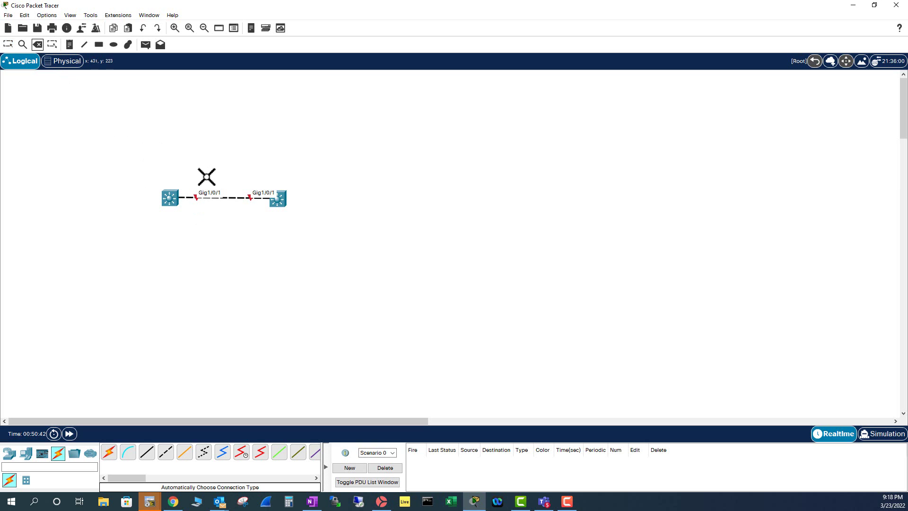
click(220, 198)
key(Escape)
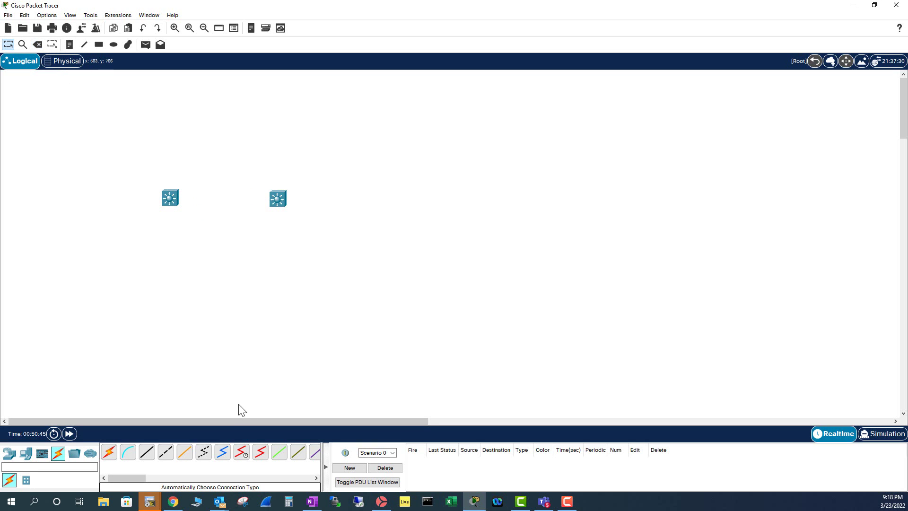
- Review the left switch's SFP modules and install GLC-LH-SMD fiber modules in its four empty SFP slots
click(170, 198)
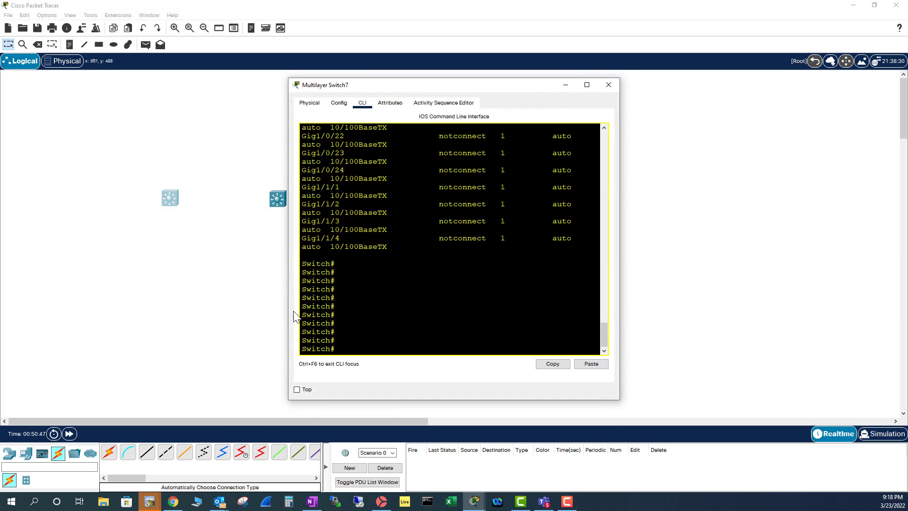
click(309, 102)
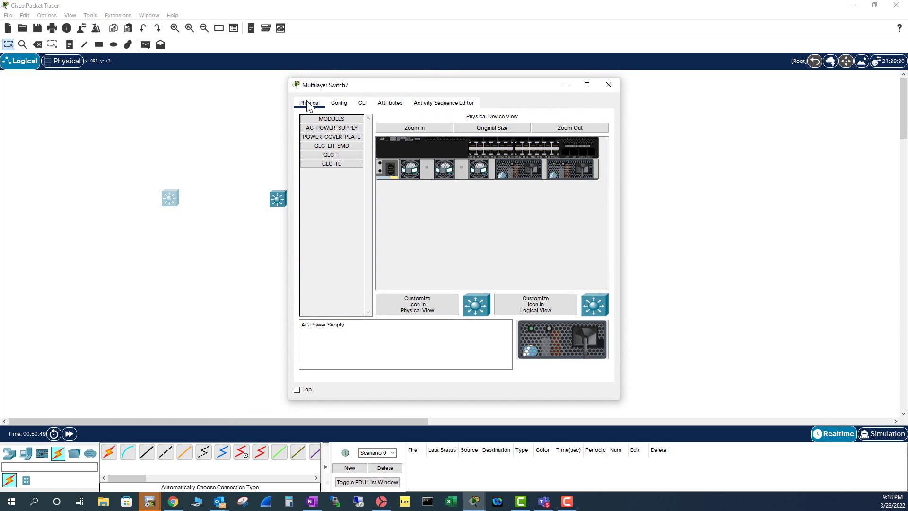
click(340, 157)
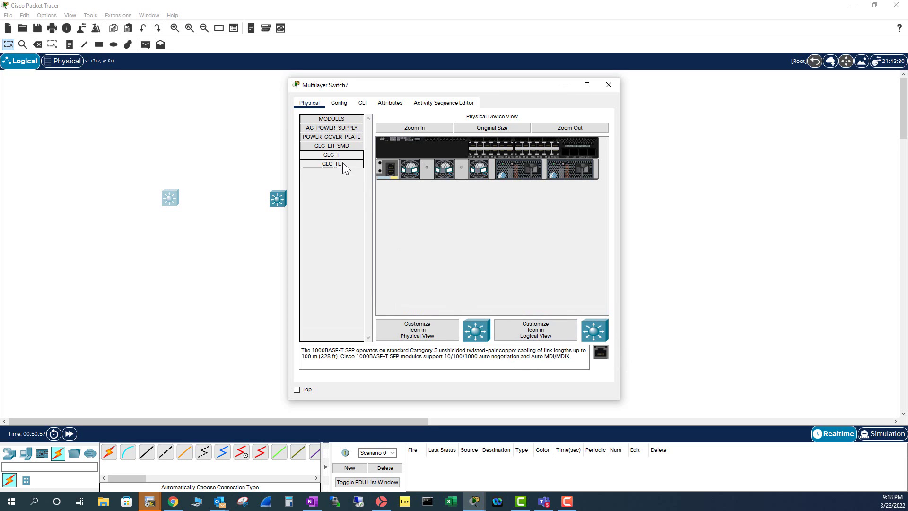
click(336, 147)
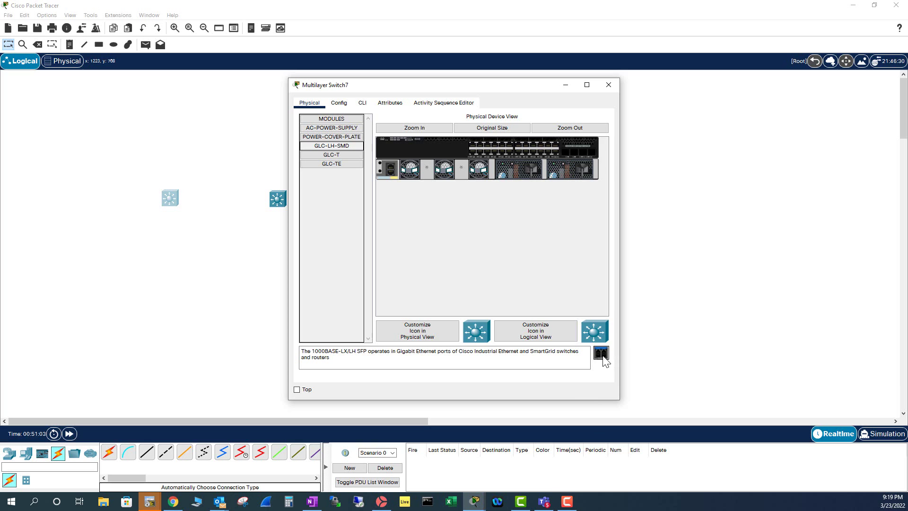
drag(601, 352, 565, 155)
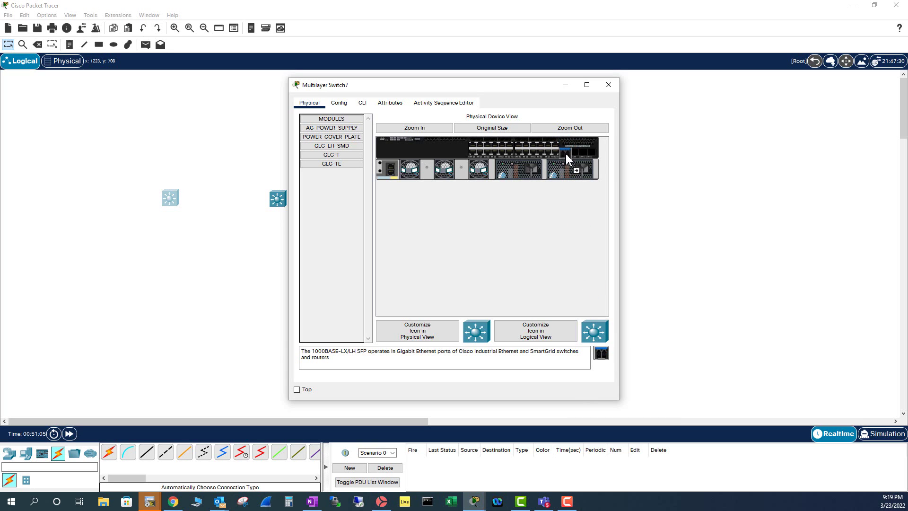
drag(600, 353, 577, 152)
drag(601, 353, 565, 151)
drag(603, 360, 581, 151)
drag(603, 355, 592, 152)
click(608, 85)
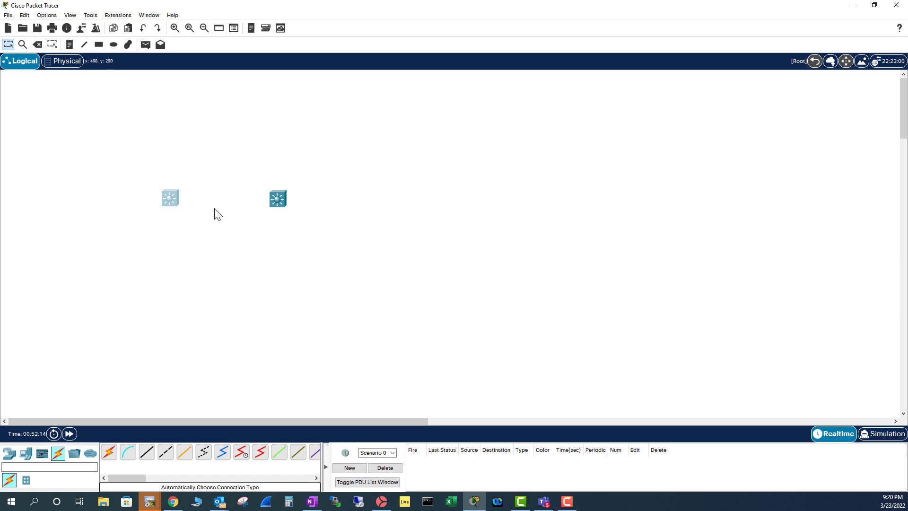
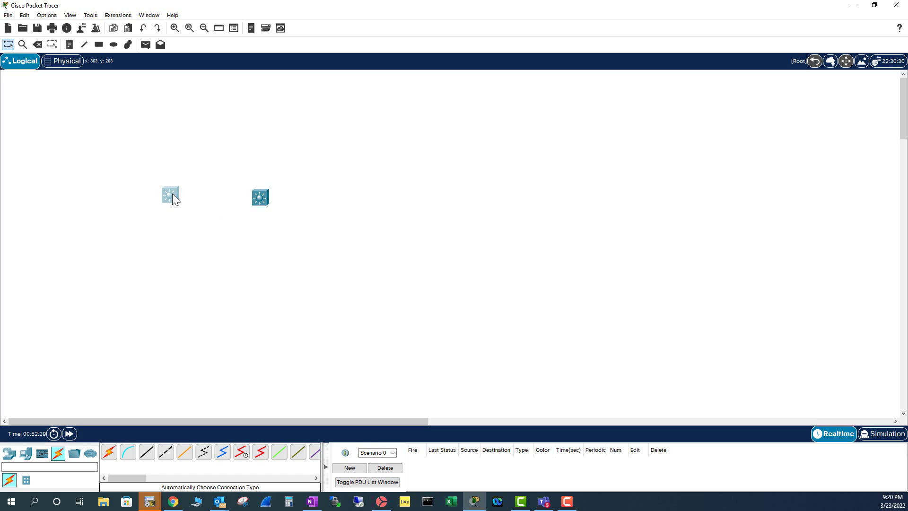
- Connect the fiber-equipped left switch to the right switch with an automatically chosen connection type
click(109, 451)
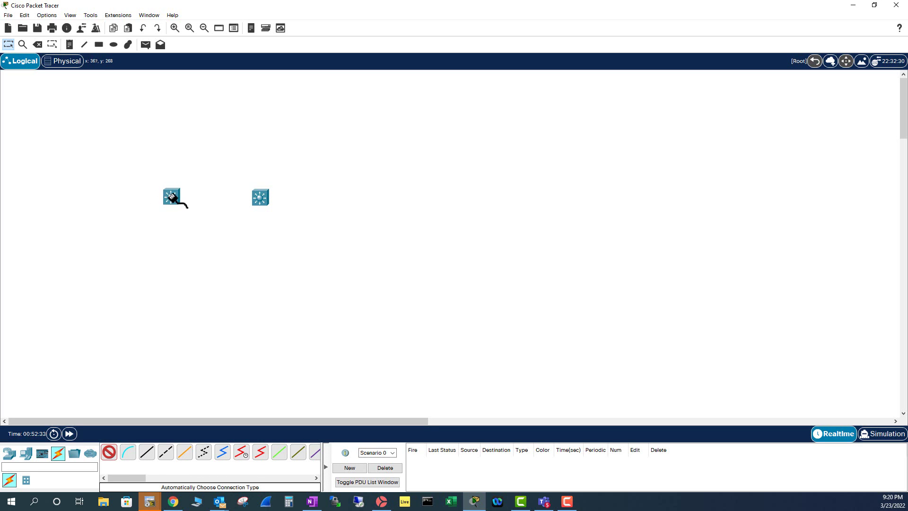
click(173, 197)
click(501, 262)
click(260, 197)
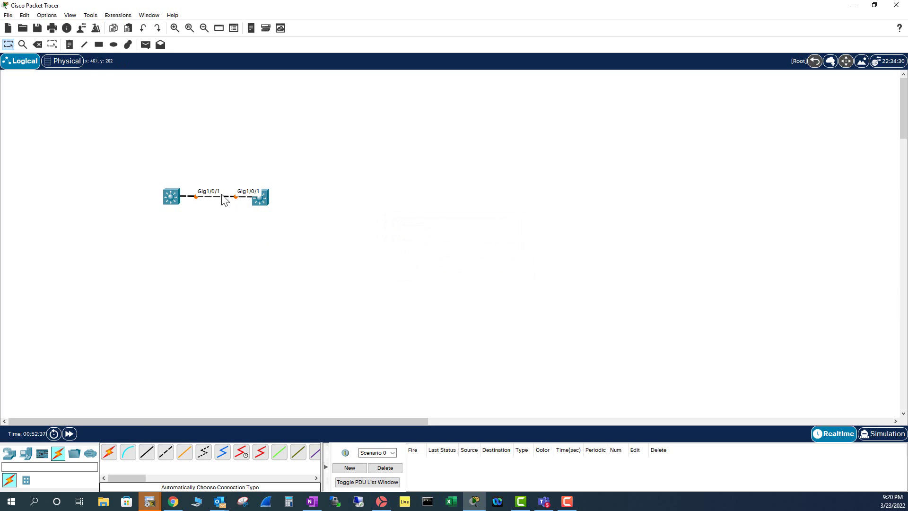
- Try to move the left end of the automatic copper link to the left switch's GigabitEthernet1/1/1 port
key(ctrl+z)
click(174, 196)
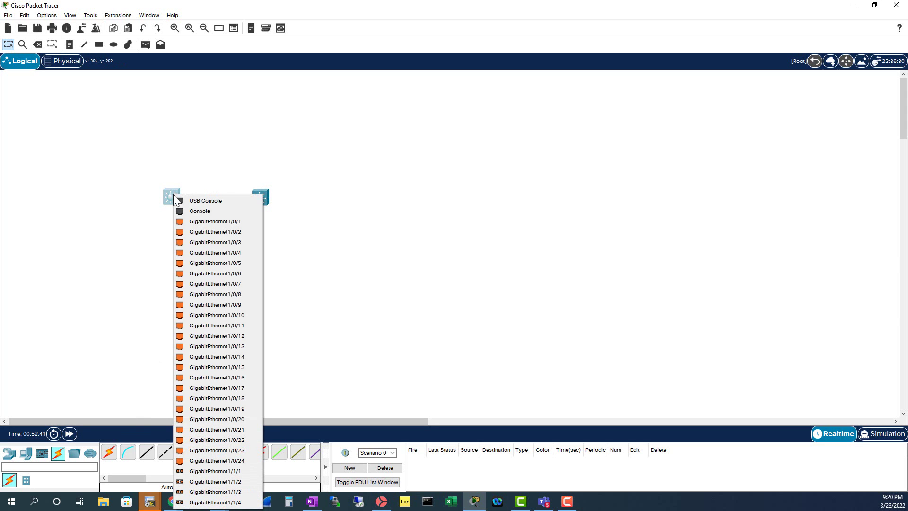
click(225, 470)
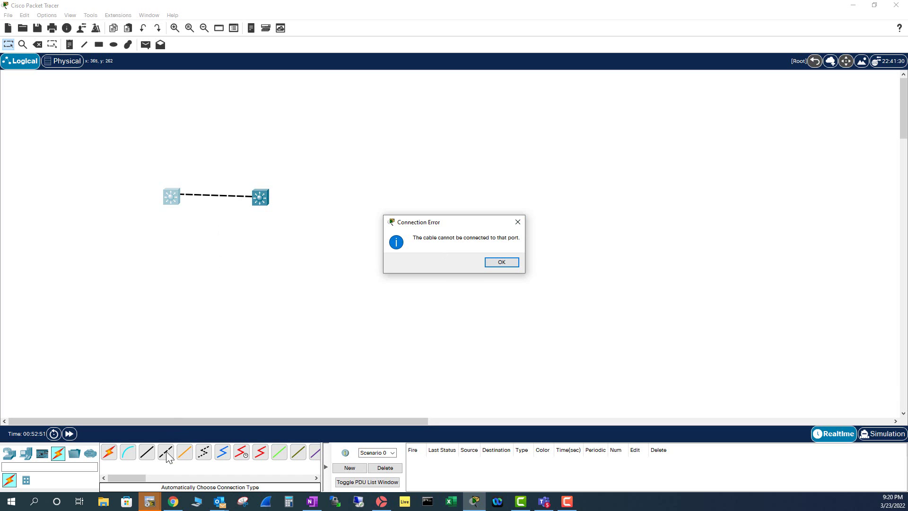
click(509, 262)
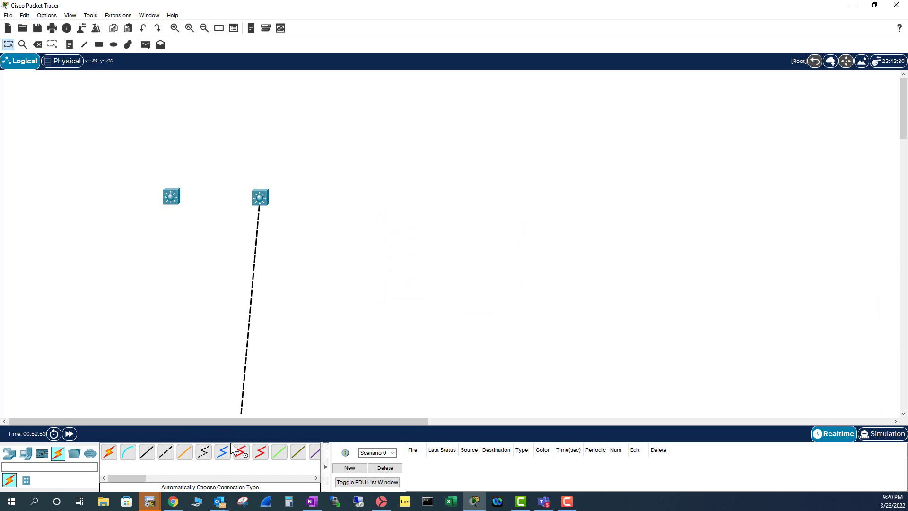
click(171, 196)
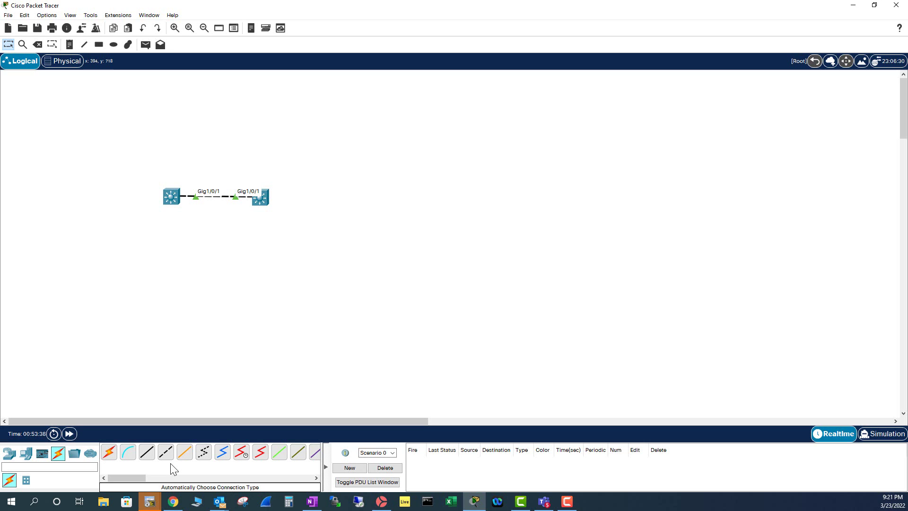
- Remove the copper link joining the Gig1/0/1 ports of the two switches
click(37, 44)
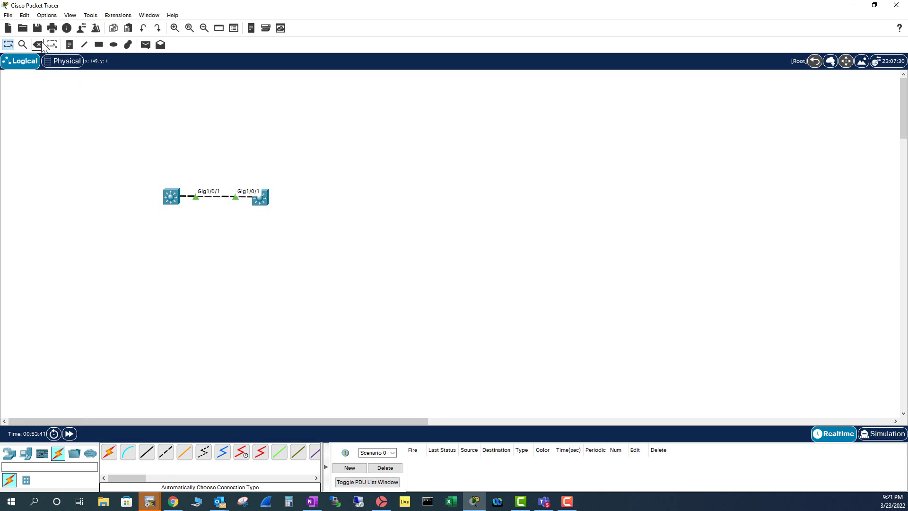
click(218, 196)
key(Escape)
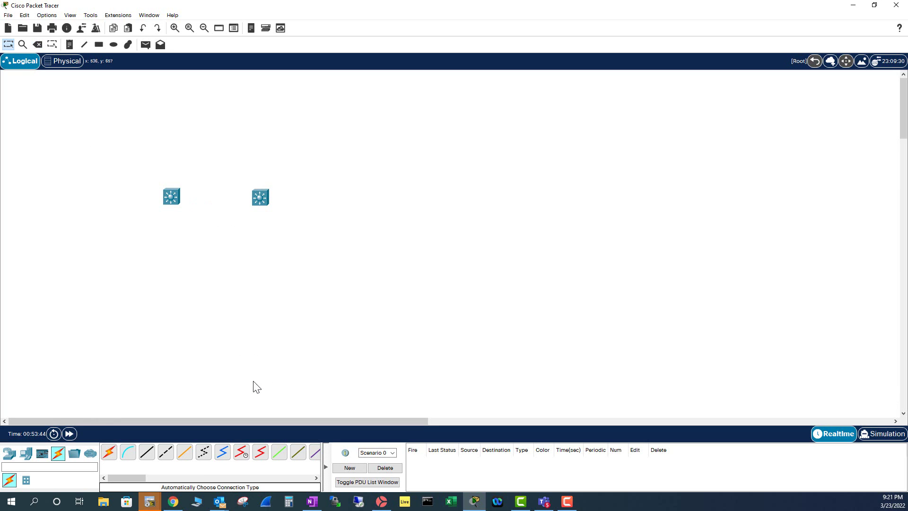
- Connect GigabitEthernet1/1/1 on both switches with a fiber cable and fast-forward the simulation time
click(185, 453)
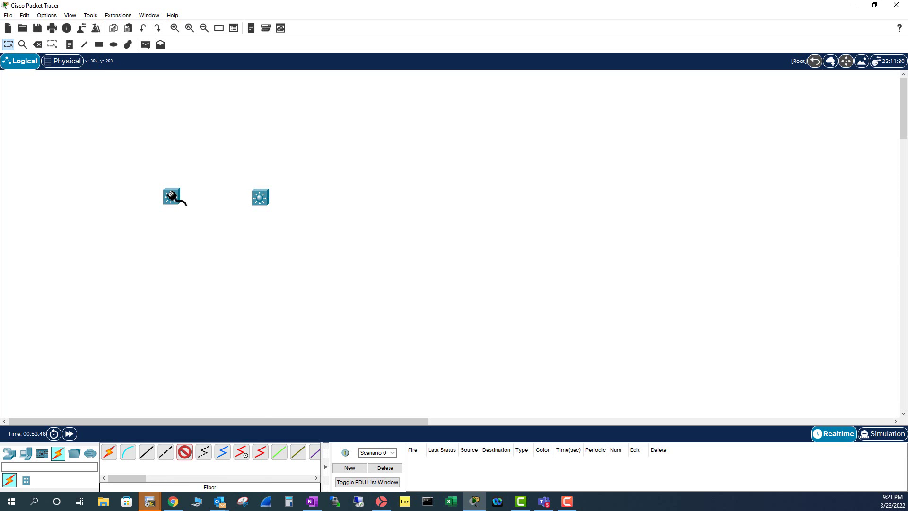
click(171, 196)
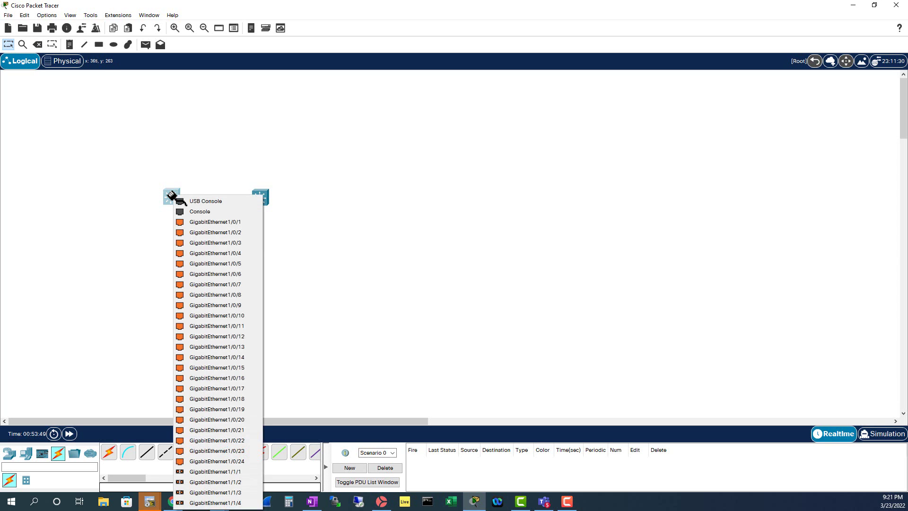
click(222, 471)
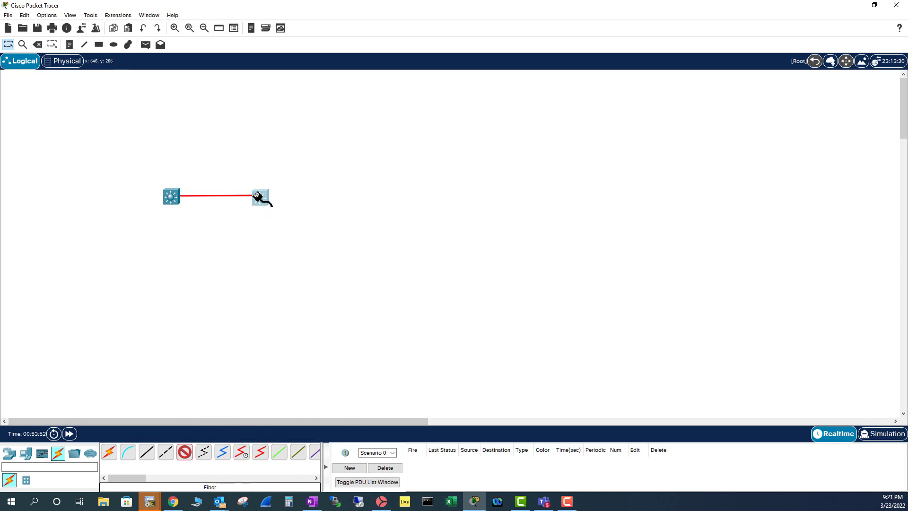
click(260, 196)
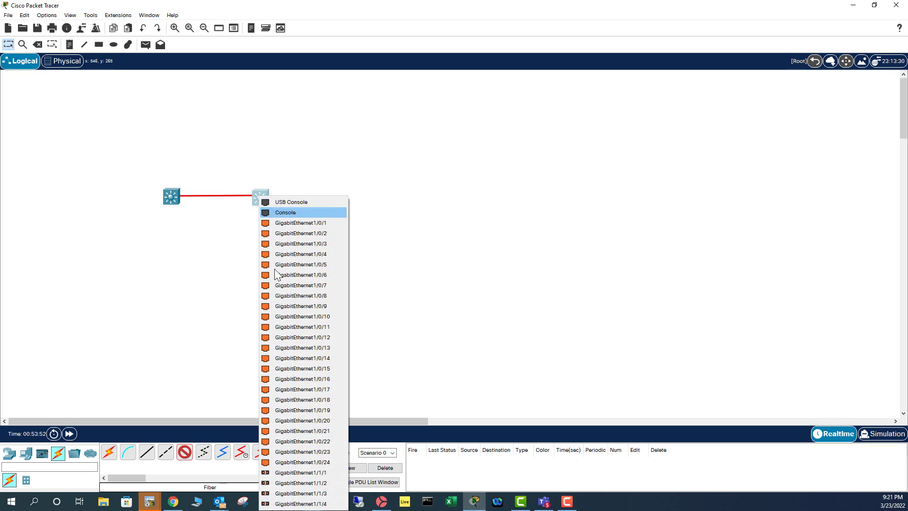
click(305, 471)
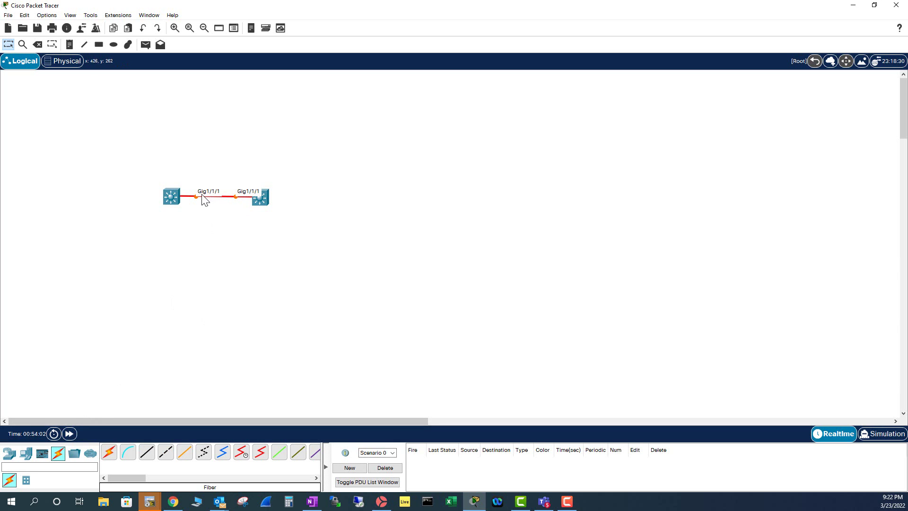
click(69, 432)
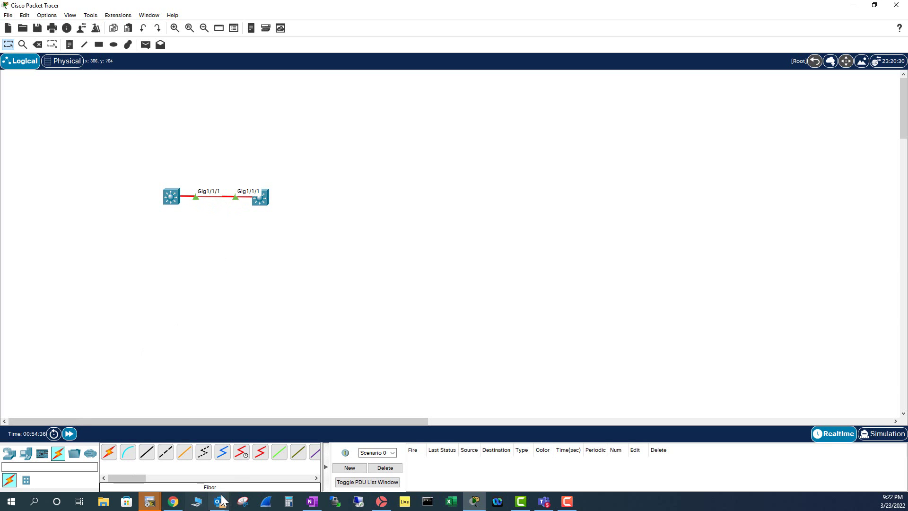
- Add a second fiber cable between the switches' GigabitEthernet1/1/2 ports and move the right switch much farther away from the left one
click(189, 454)
click(174, 197)
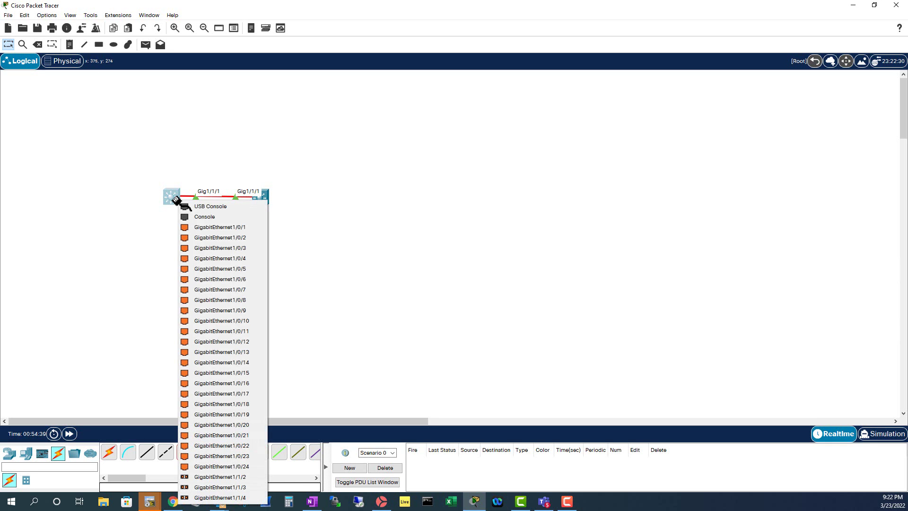
click(224, 476)
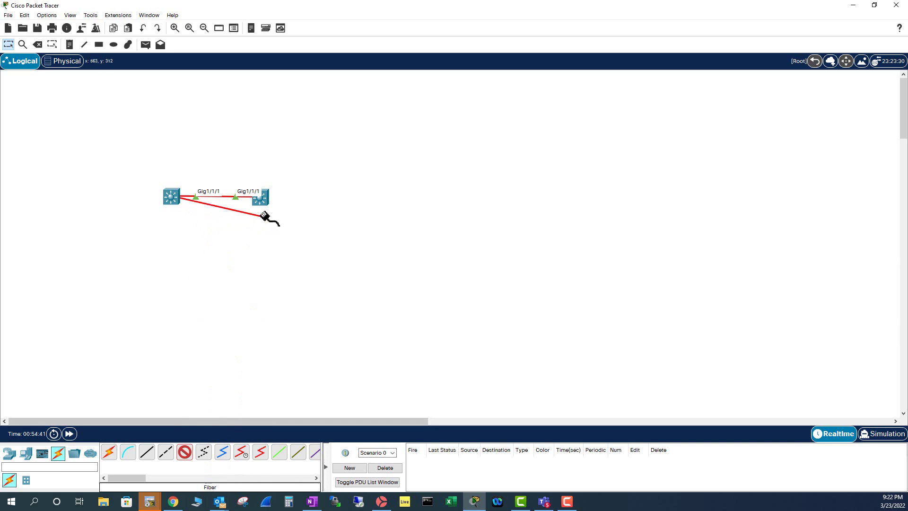
click(259, 197)
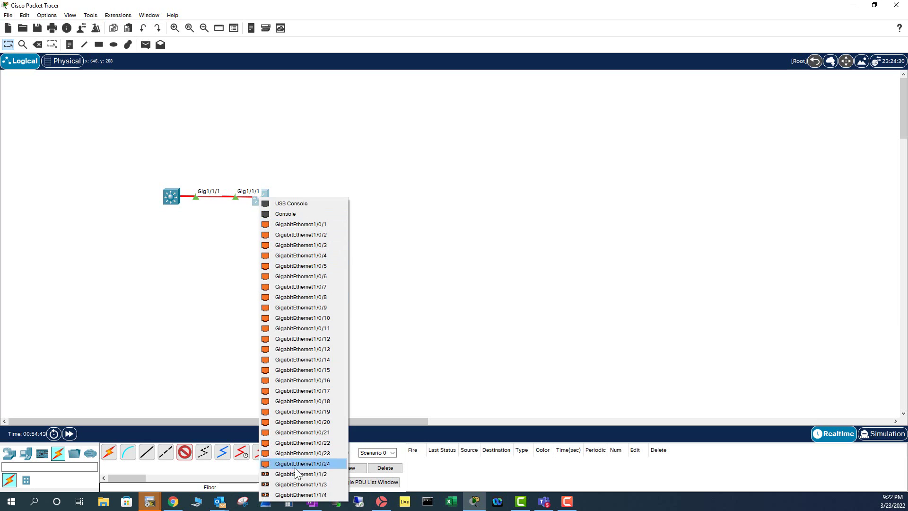
click(316, 473)
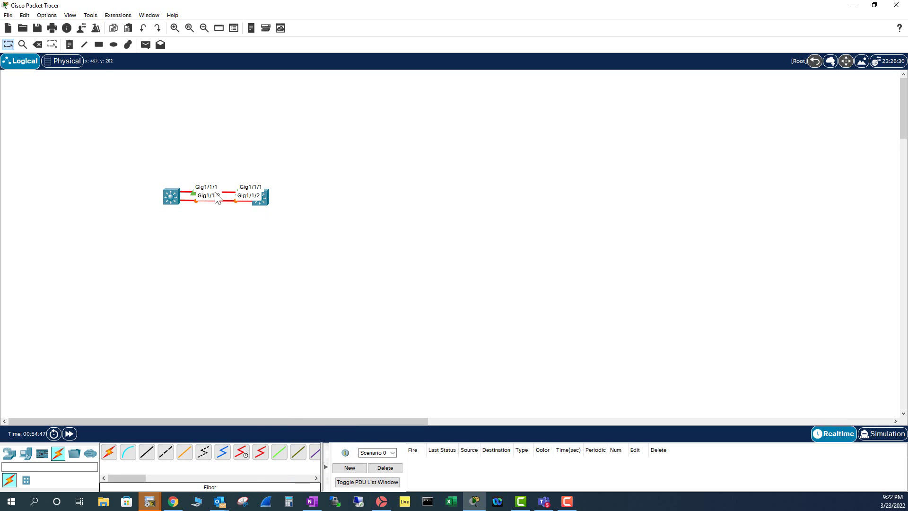
drag(265, 201, 588, 200)
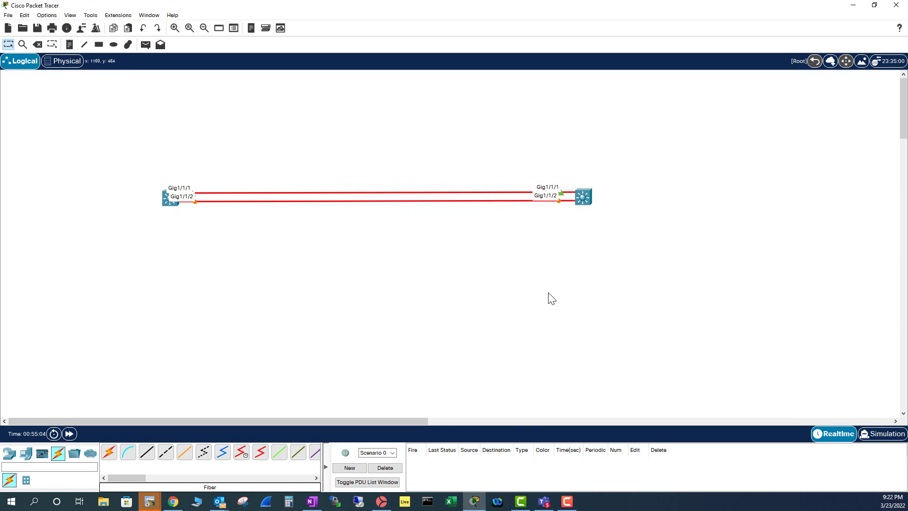